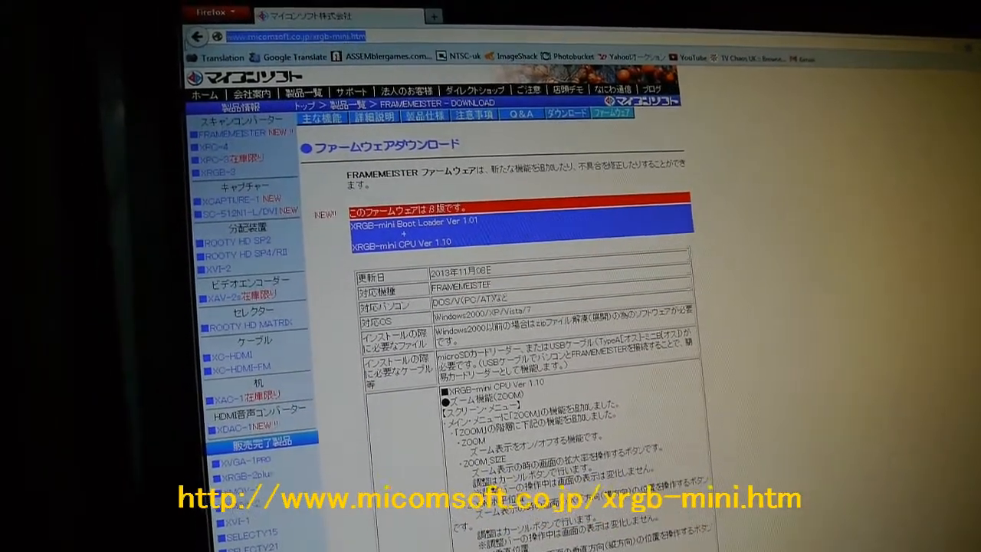
Step: Navigate from the address bar to the FRAMEMEISTER product page and its firmware download page
key(ctrl+l)
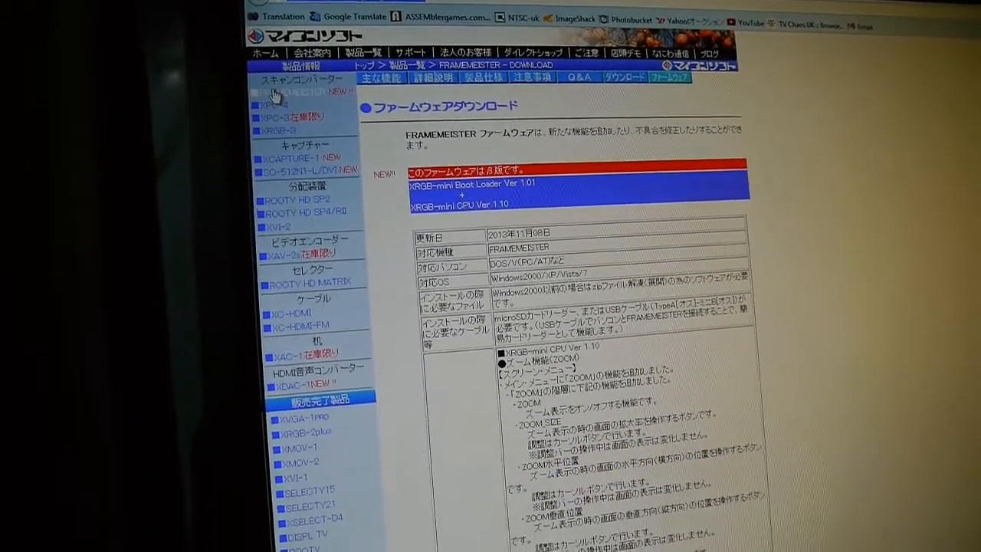
click(275, 93)
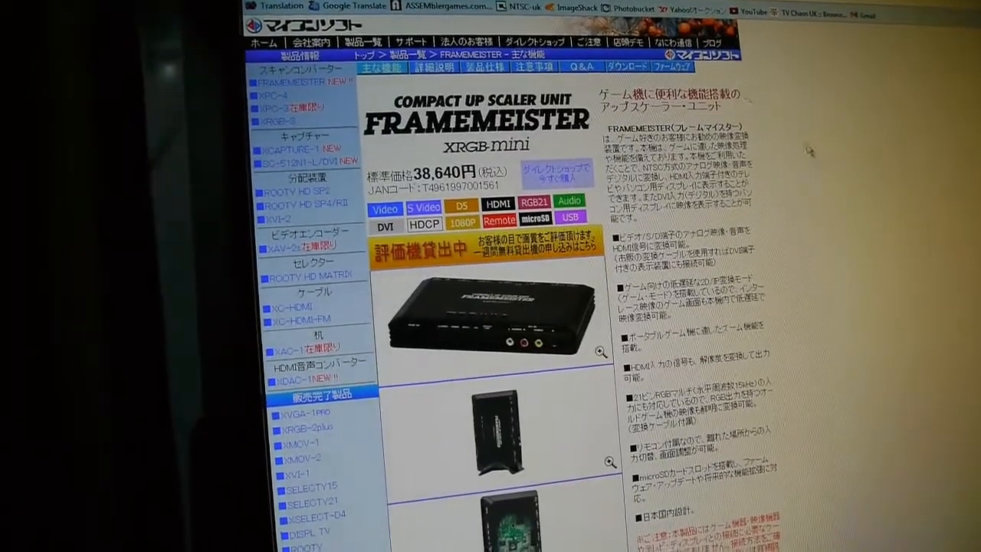
click(669, 95)
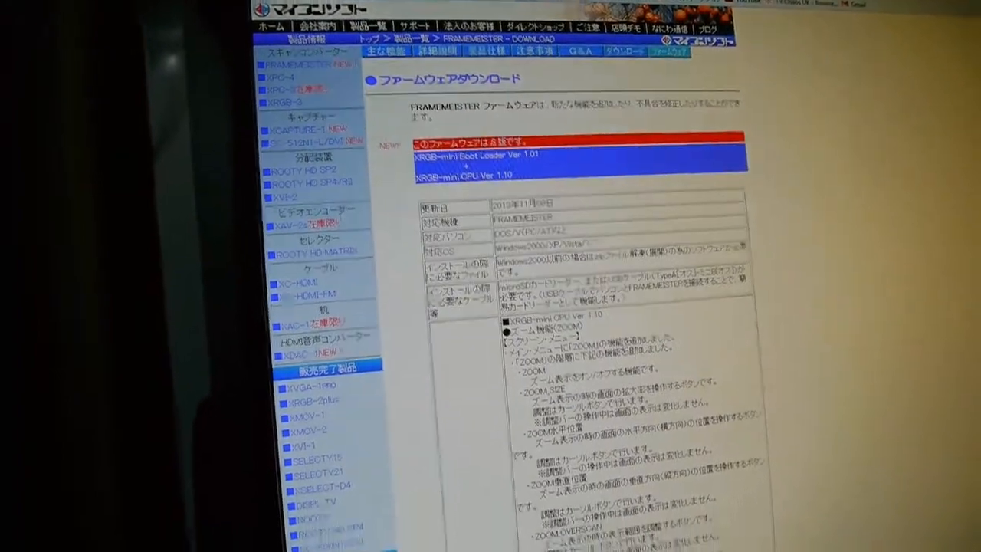
scroll(727, 286, down, 3)
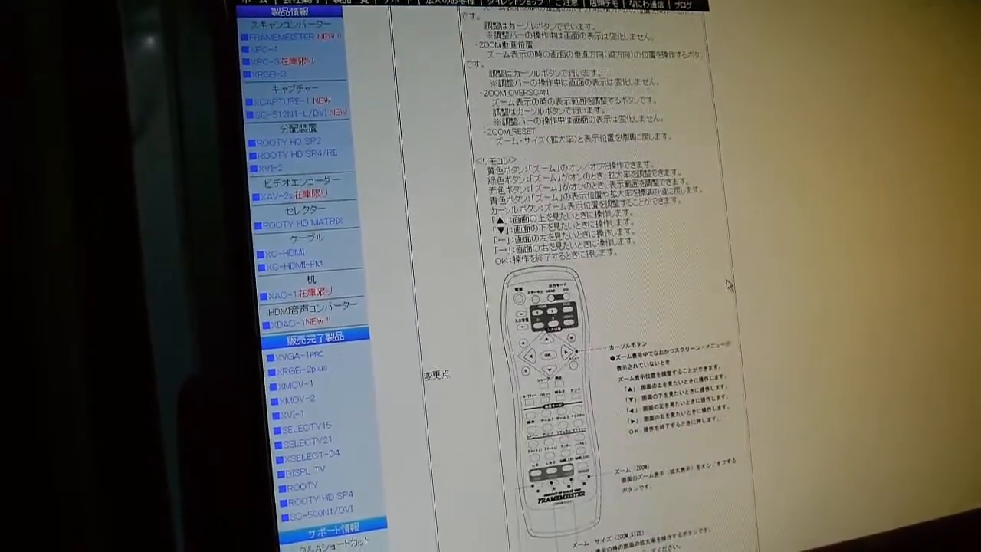
scroll(729, 280, down, 6)
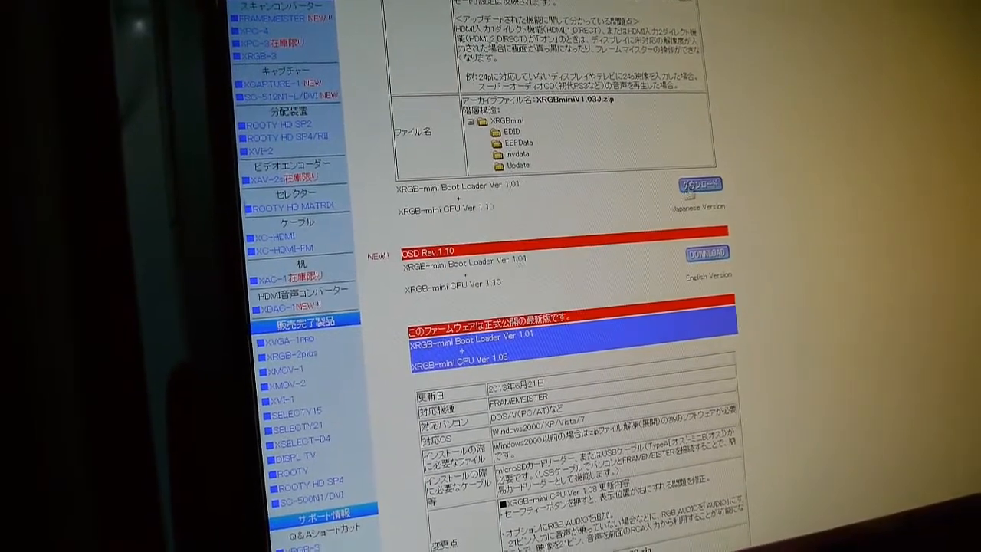
Step: Highlight 'English Version', inspect XRGBmini's EDID, EEPData, invdata and Update subfolders, and return to XRGBmini V1.10
drag(705, 257, 726, 272)
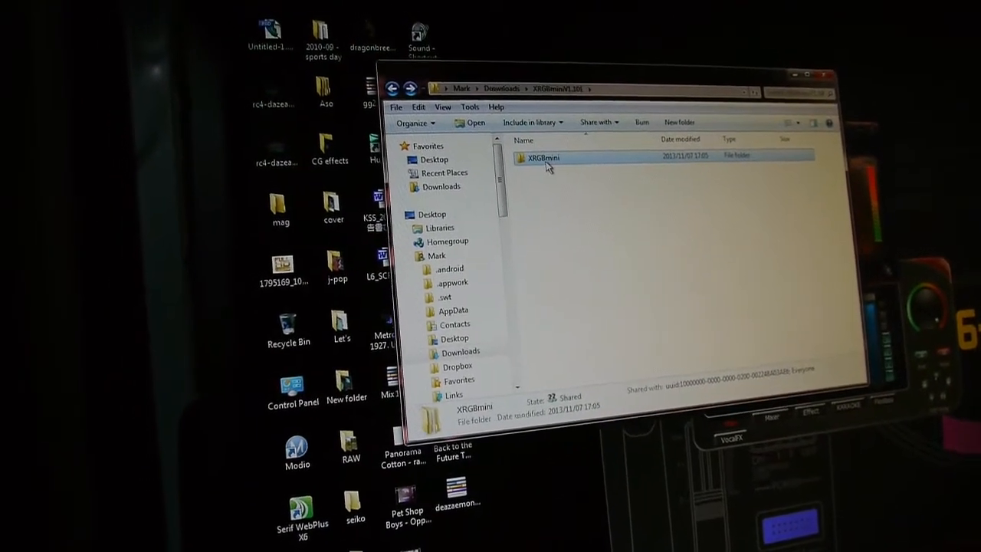
double_click(548, 160)
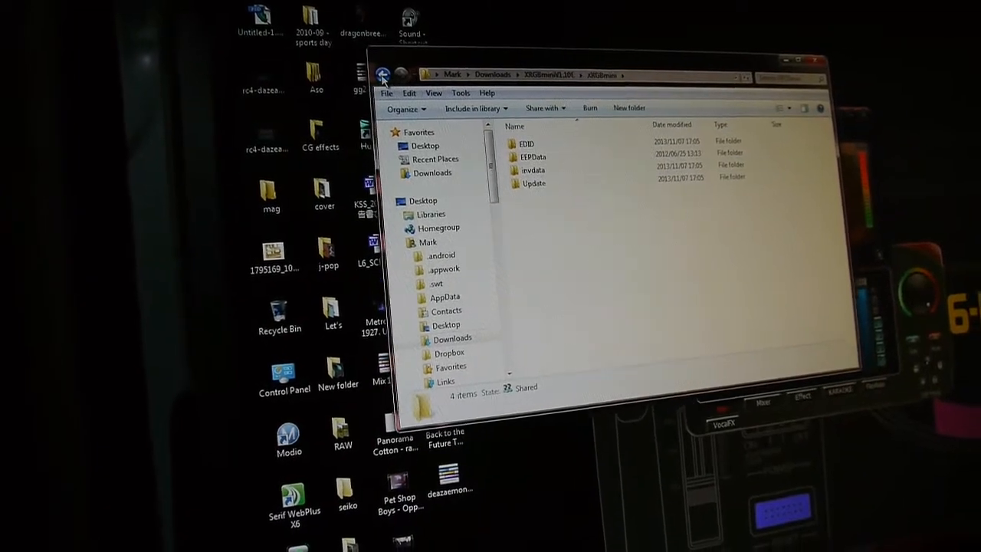
click(382, 77)
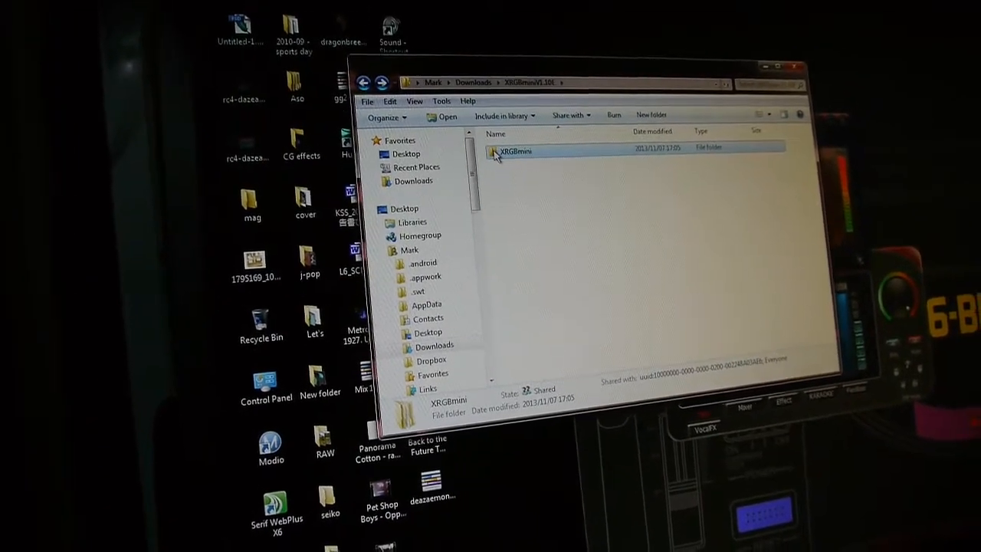